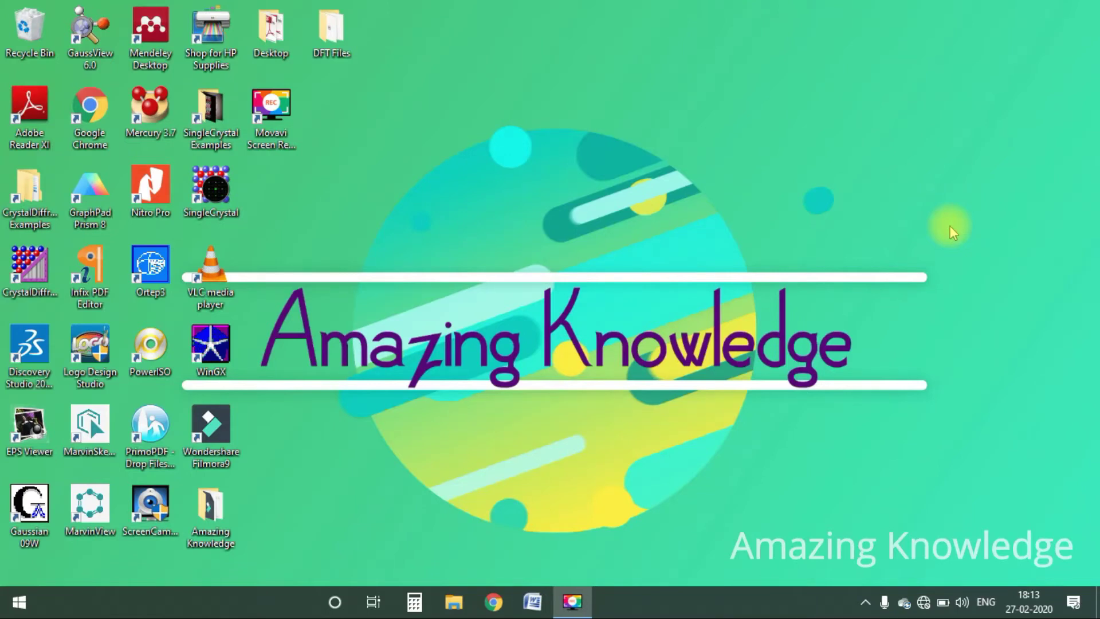
- Launch GaussView 6, close the empty G1:M1:V1 window and maximize the main builder window
double_click(98, 37)
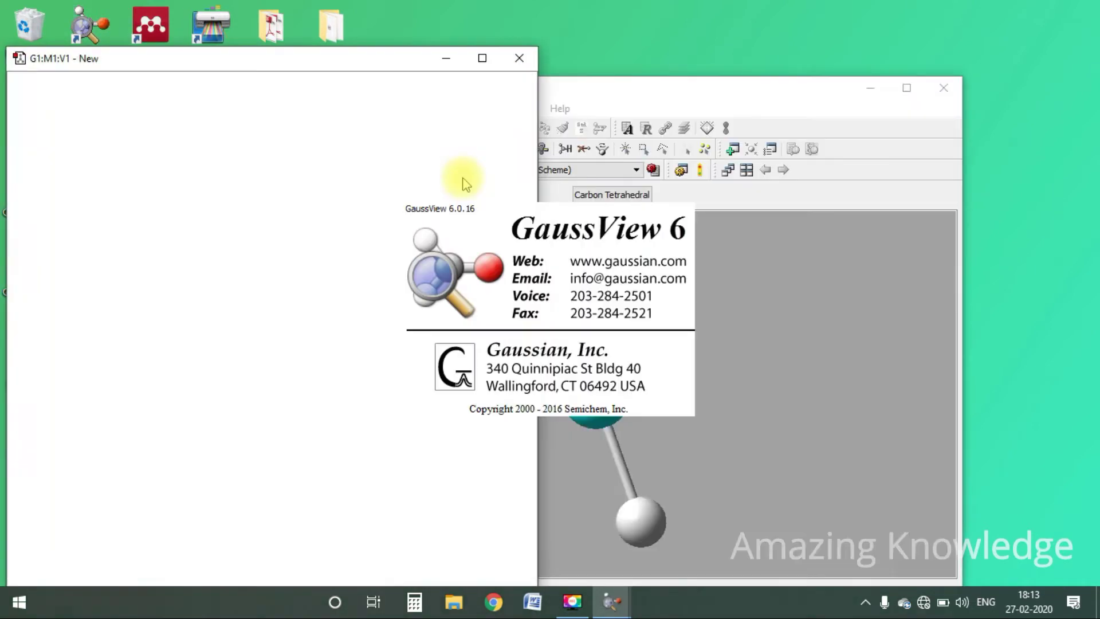
click(521, 67)
double_click(525, 90)
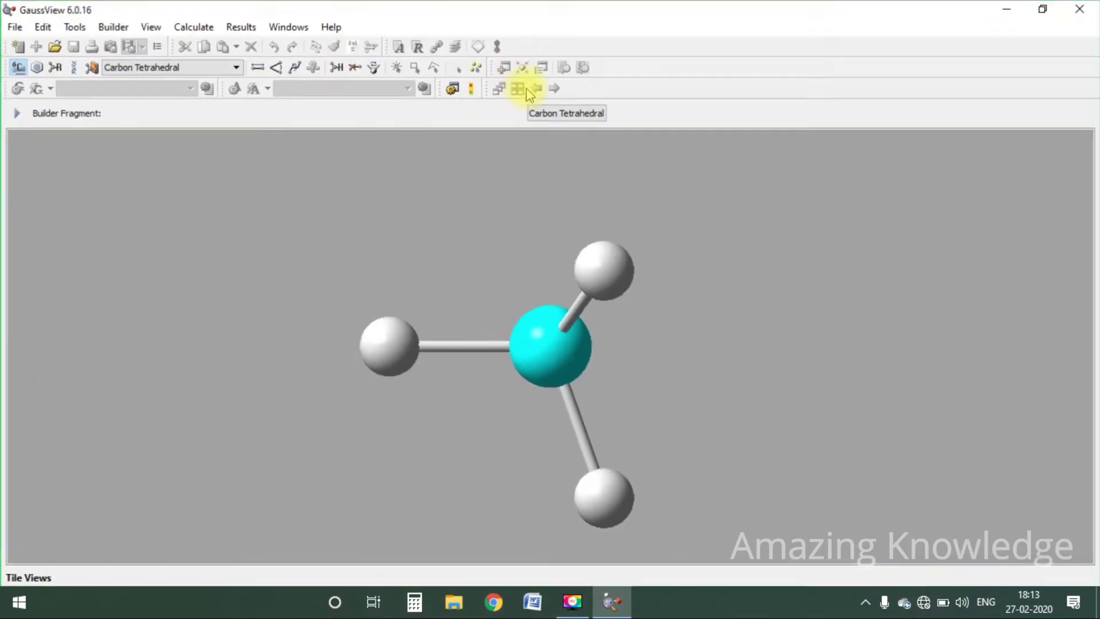
click(192, 28)
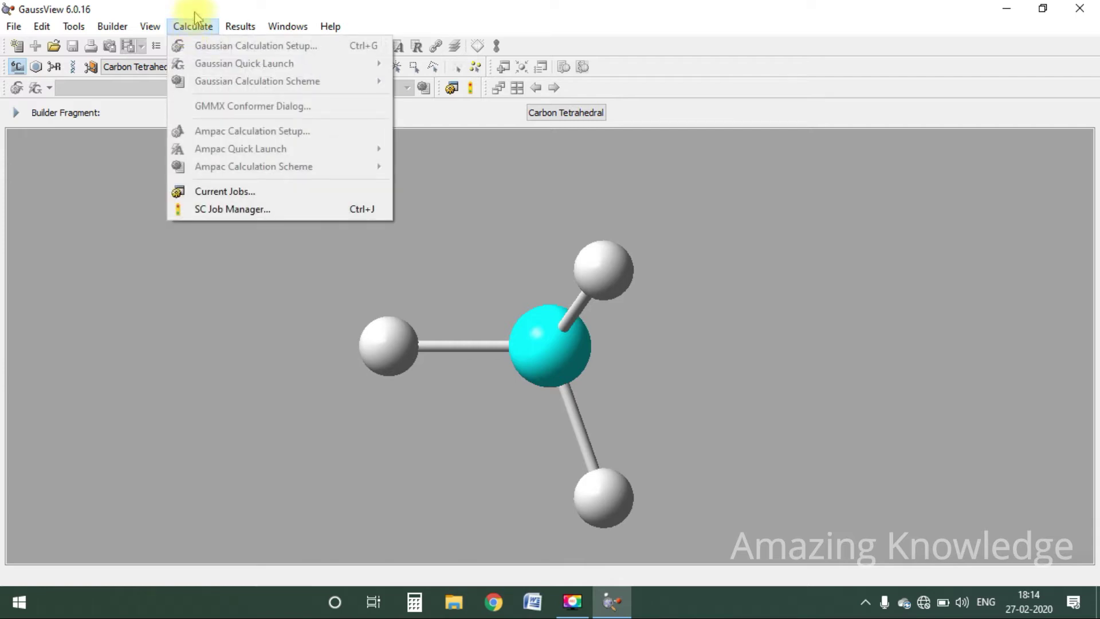
click(538, 7)
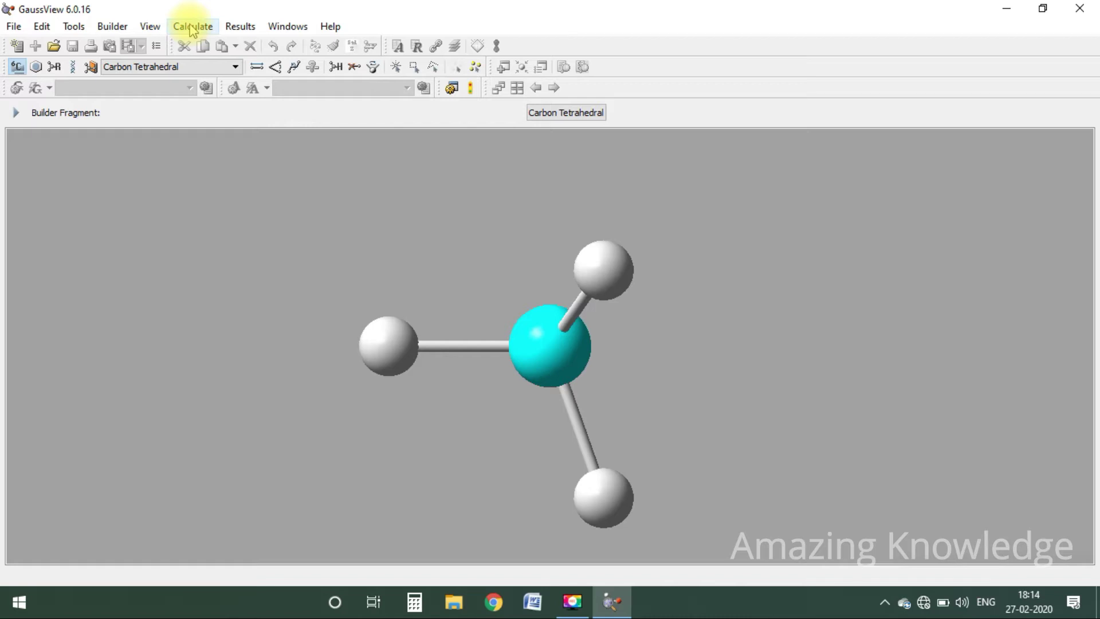
- Create a new molecule group window and place a Carbon Tetrahedral fragment to form methane
click(18, 49)
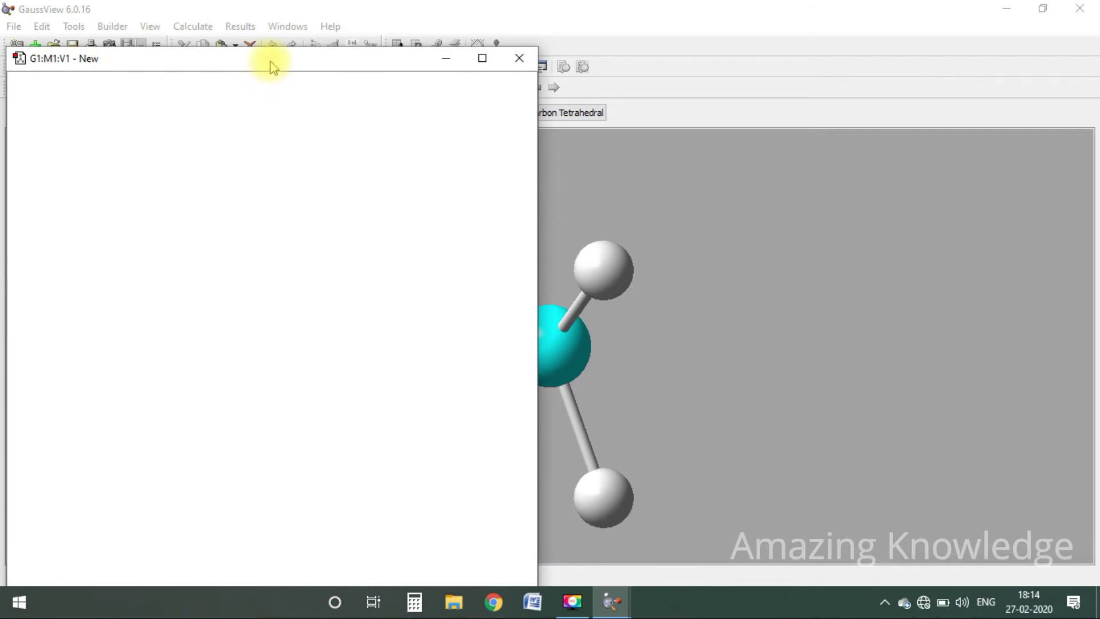
drag(270, 61, 683, 56)
click(620, 291)
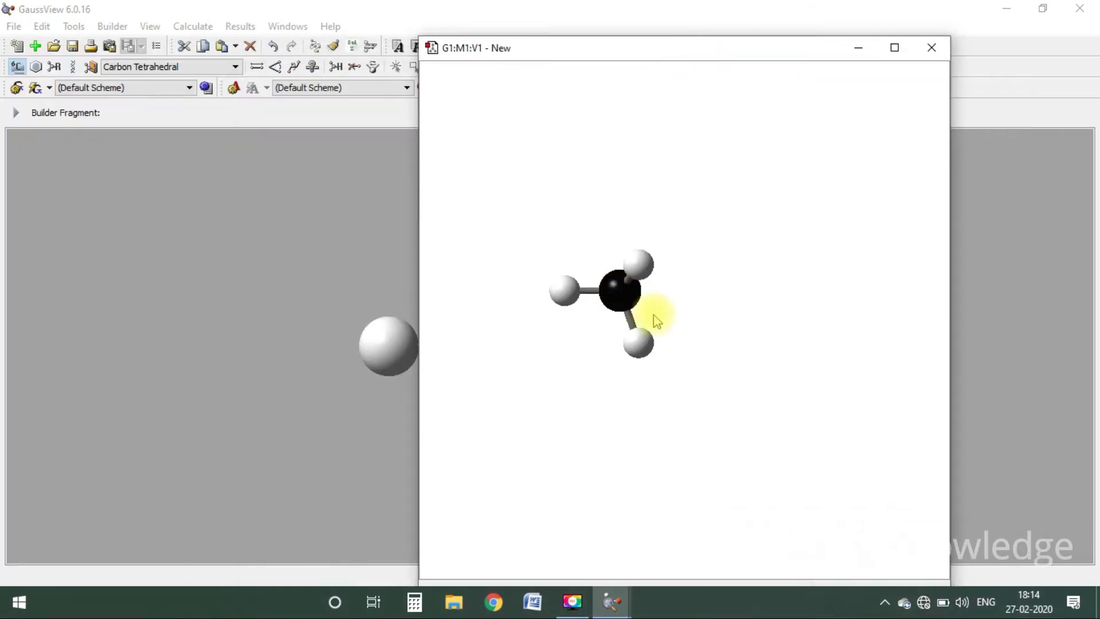
- In Gaussian Calculation Setup, choose an Optimization job with DFT B3LYP and the 6-31G basis set
click(192, 28)
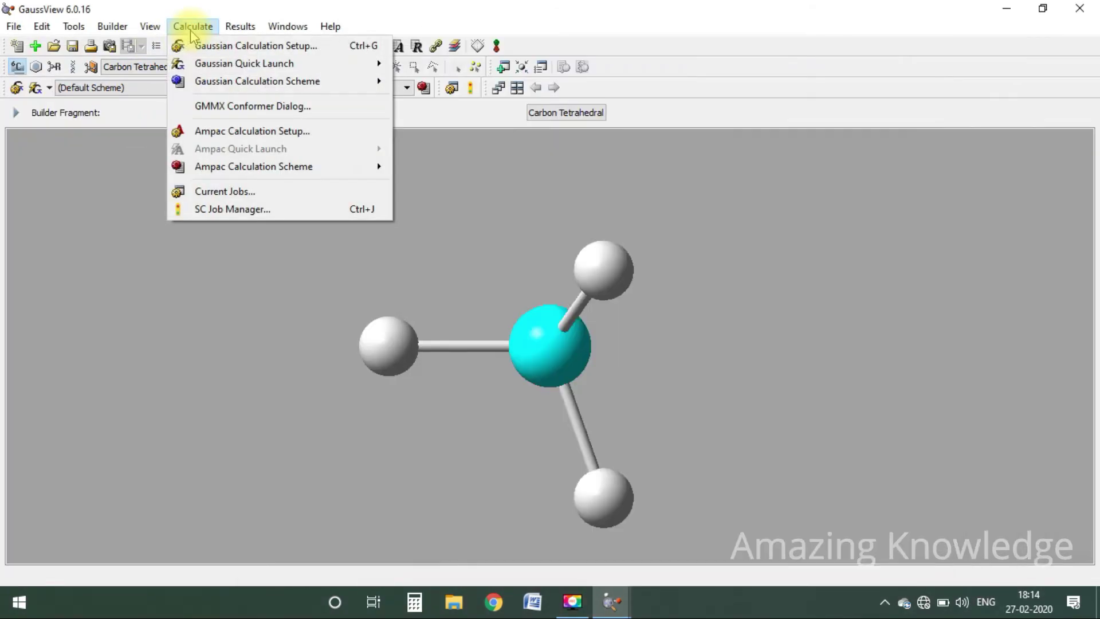
click(247, 52)
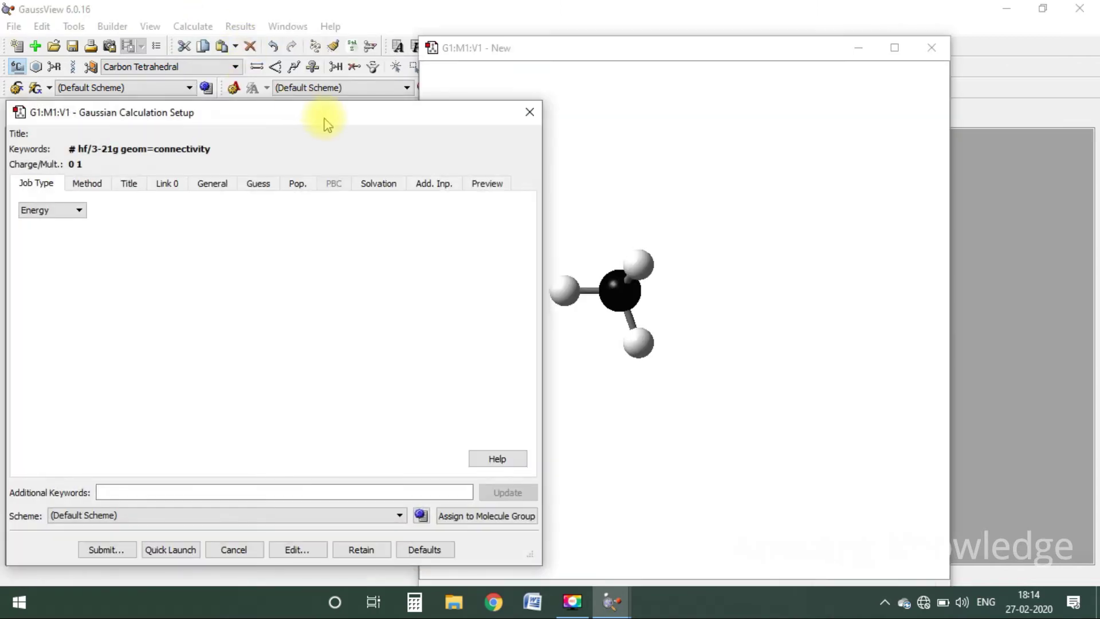
drag(464, 100, 454, 85)
click(183, 170)
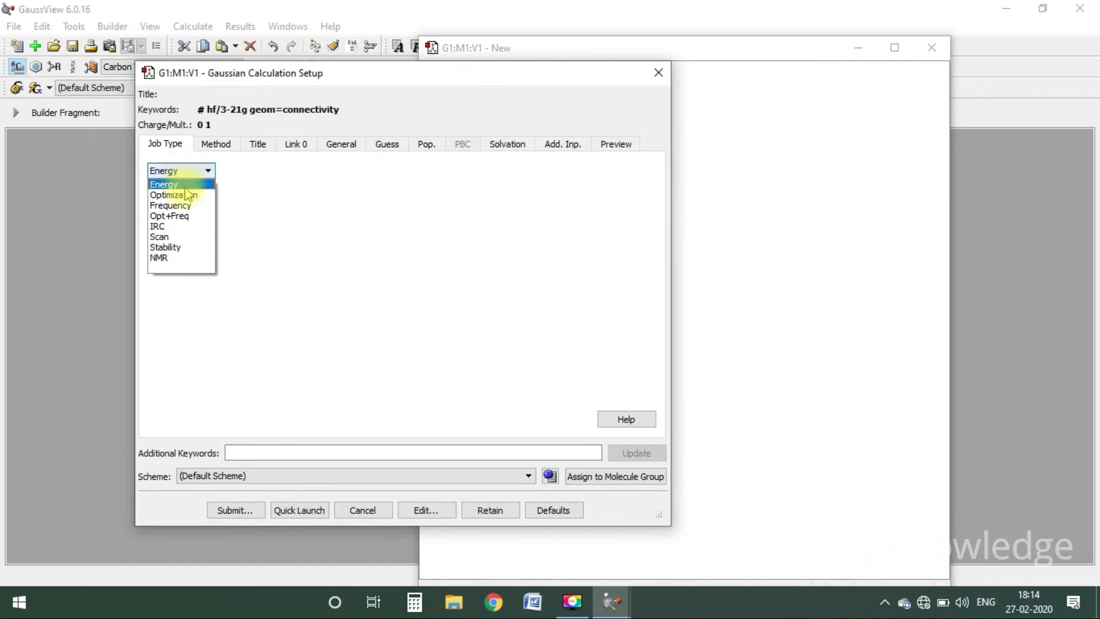
click(186, 196)
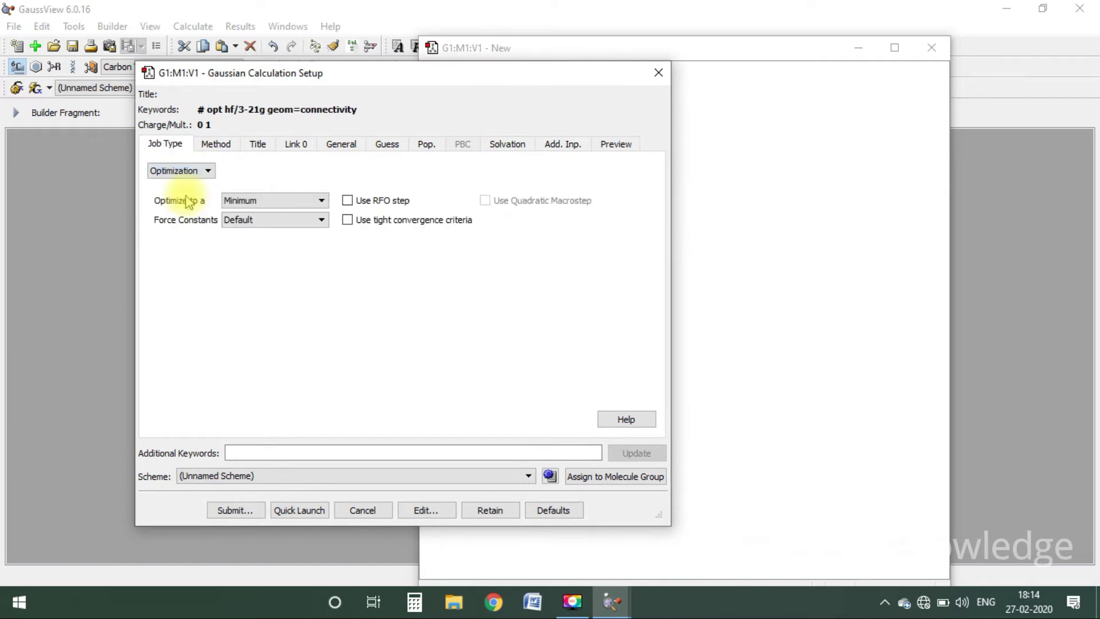
click(216, 147)
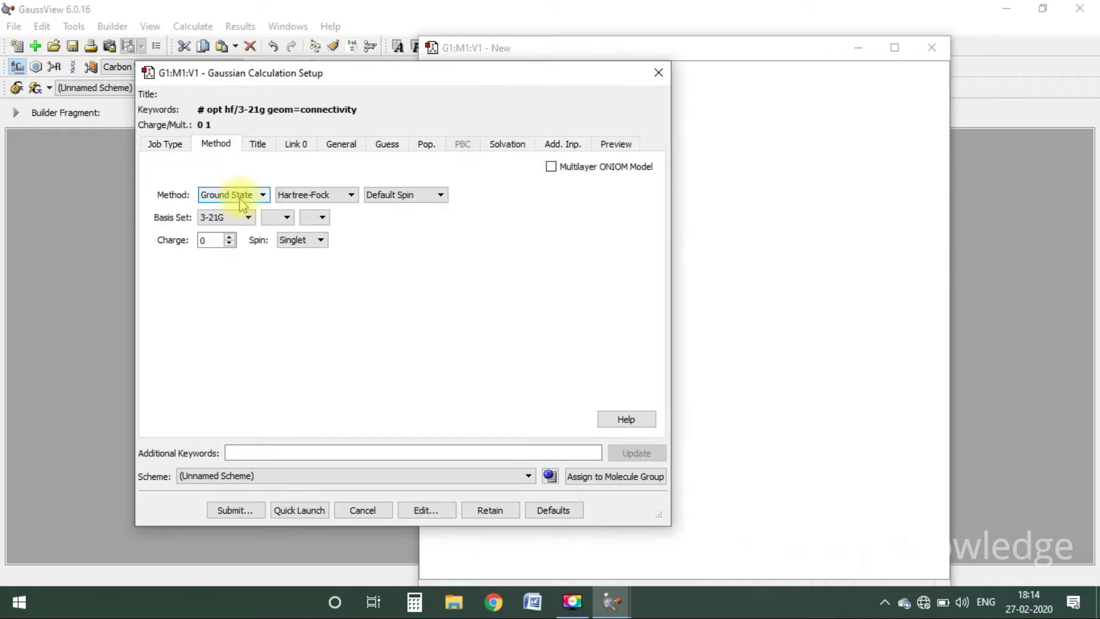
click(310, 197)
click(301, 226)
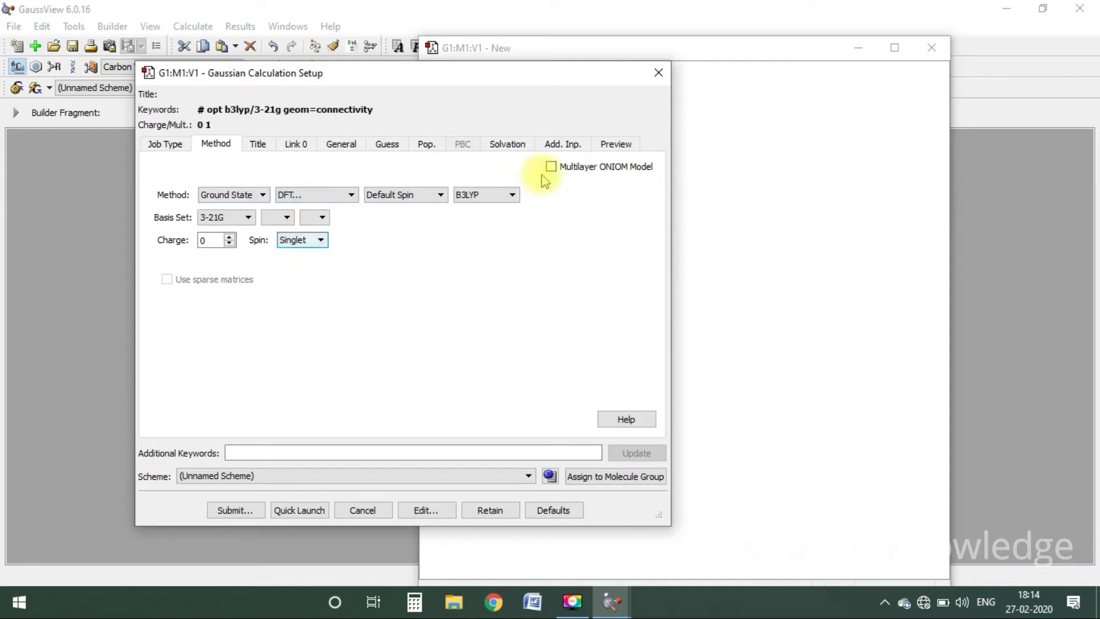
click(217, 217)
click(228, 253)
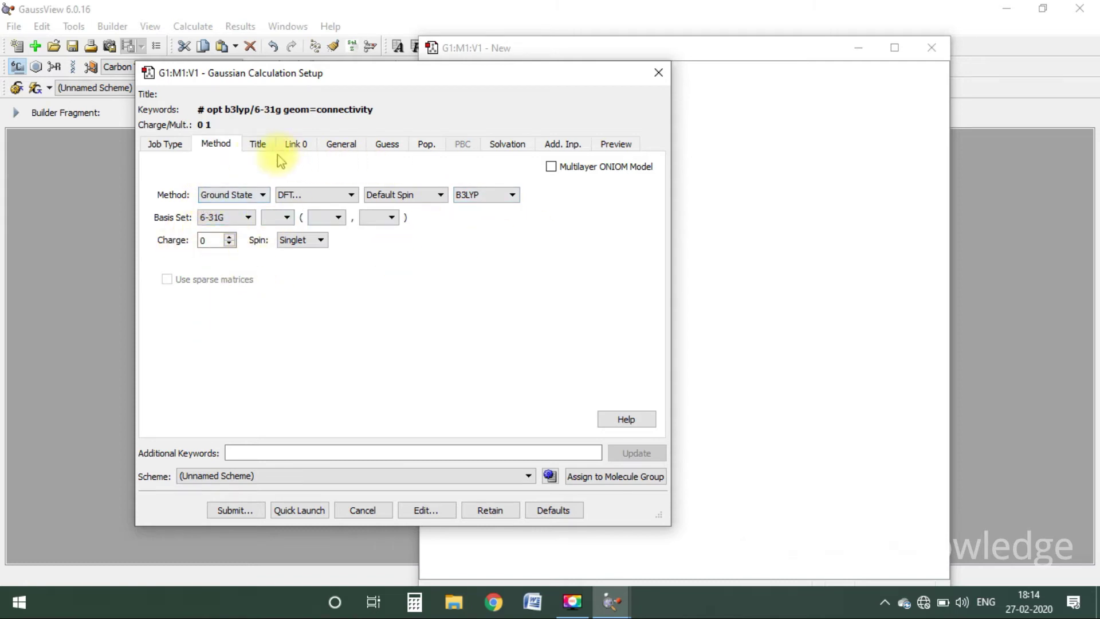
- Enter 'sample-opt-speed' as the job title and show the Link 0 resource options
click(257, 145)
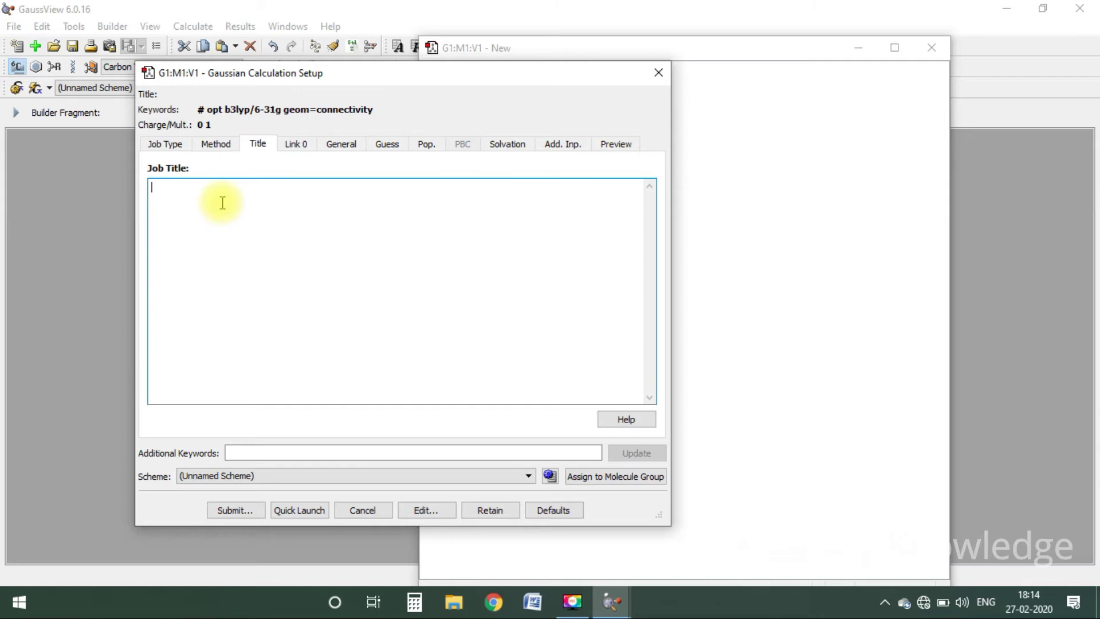
text(sample-opt-speed)
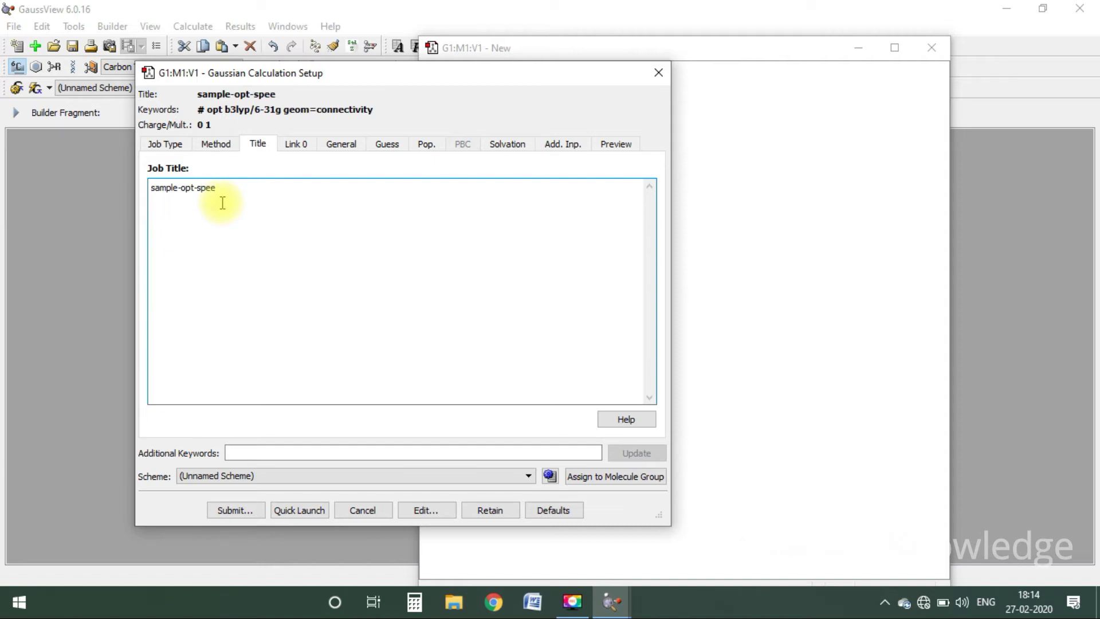
click(294, 144)
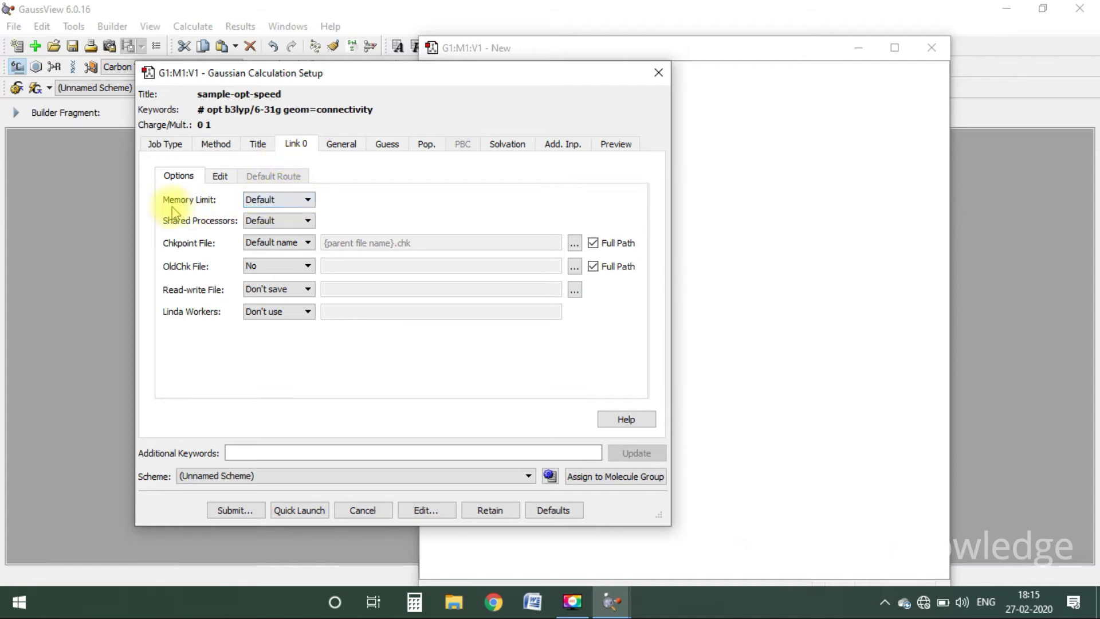
- Change Memory Limit from Default to Specify... with MB units and an amount of 1024
click(308, 199)
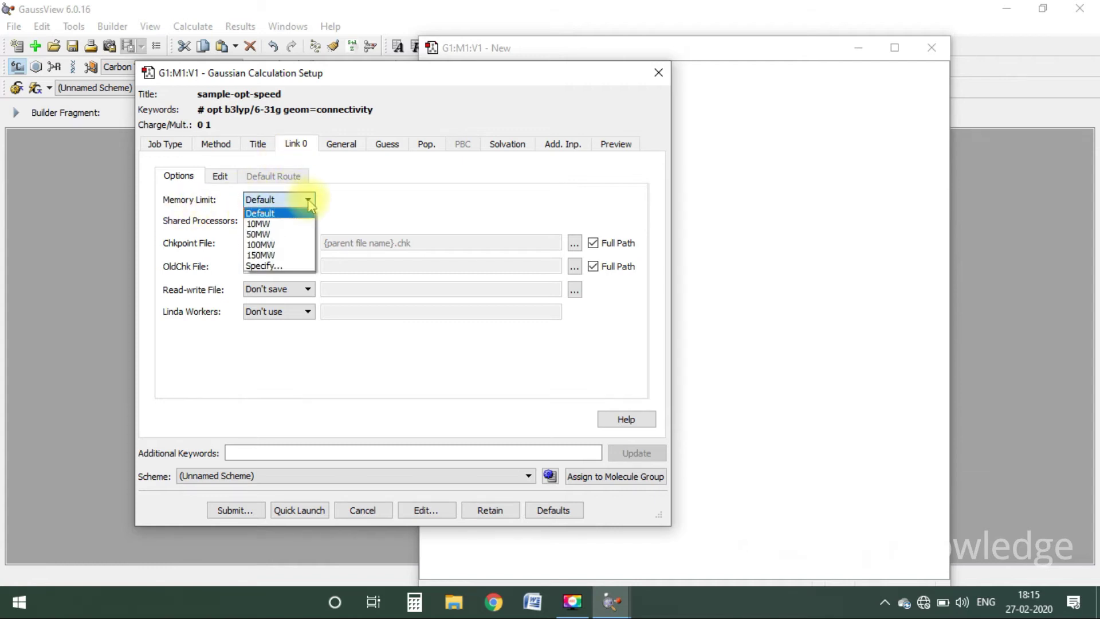
click(308, 200)
click(305, 221)
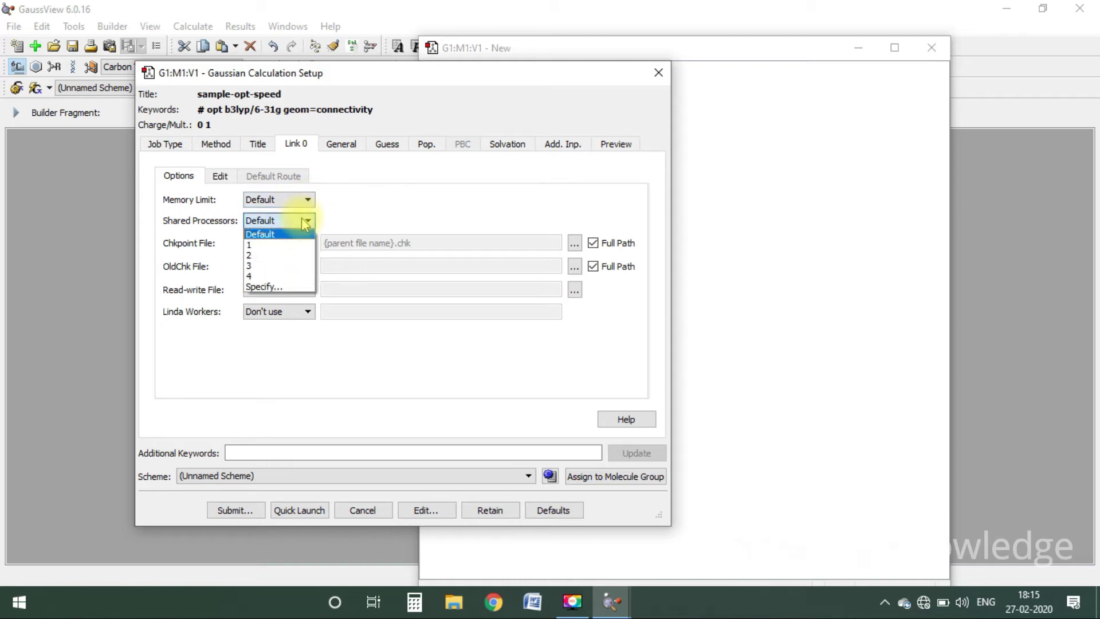
click(306, 221)
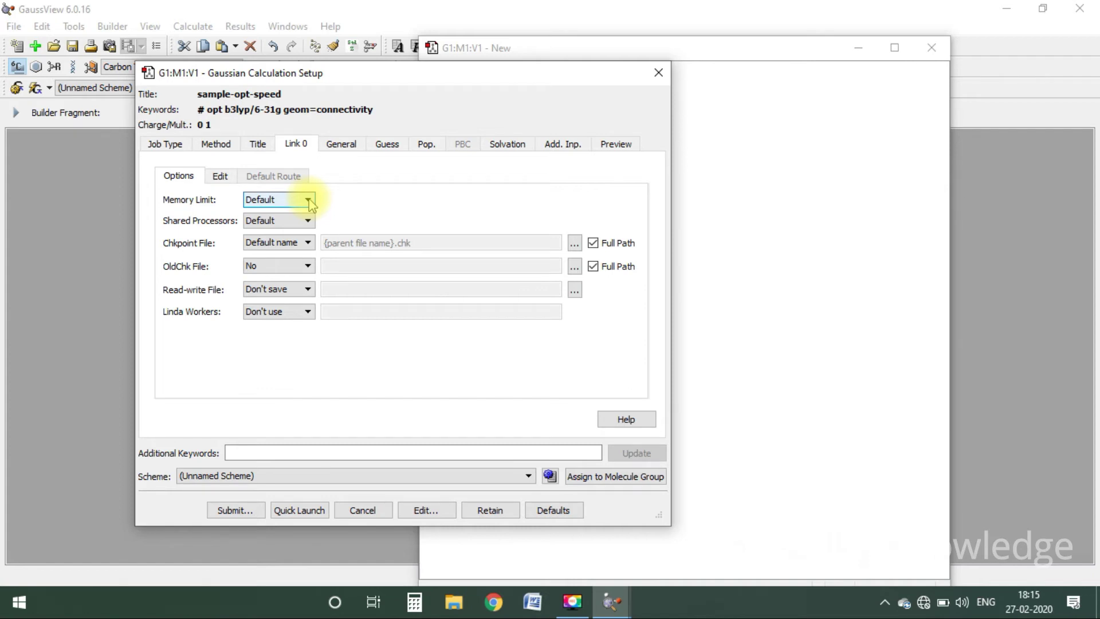
click(309, 201)
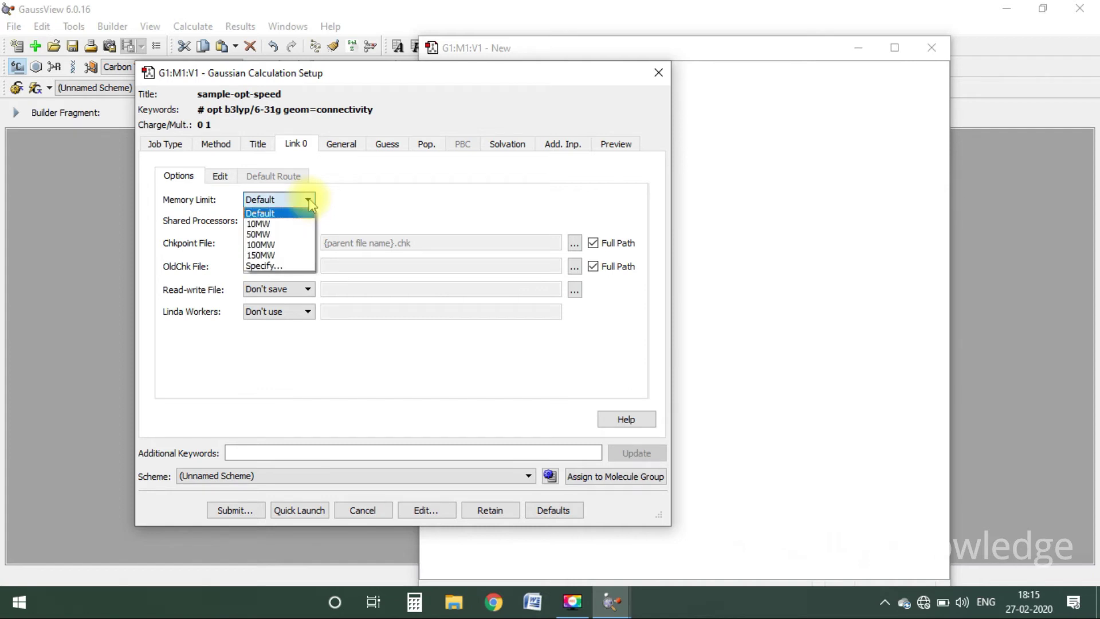
click(300, 266)
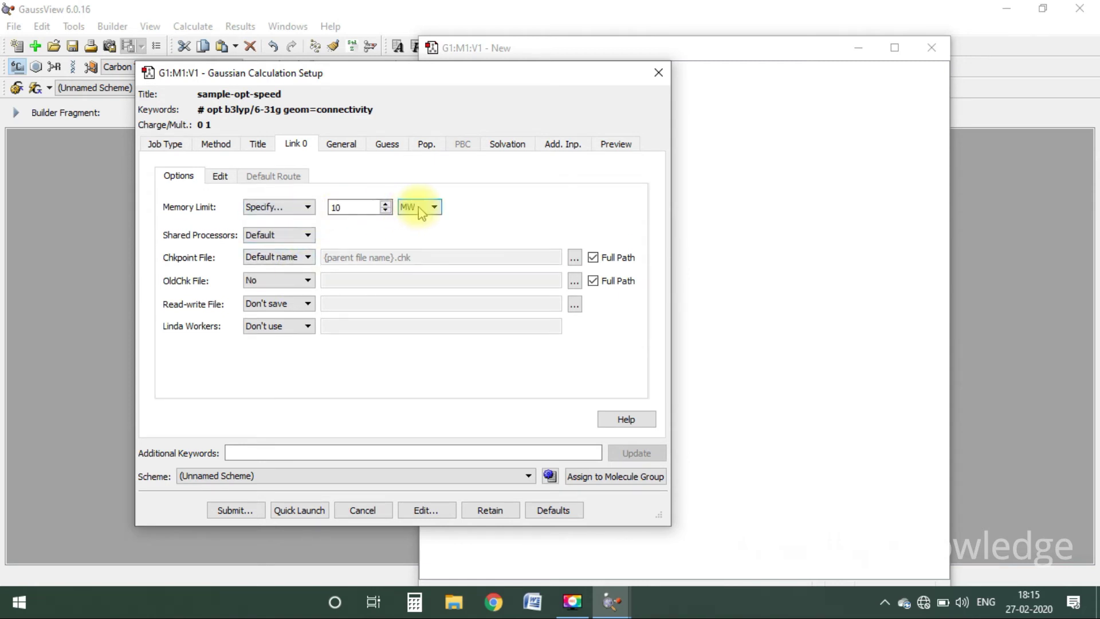
click(422, 212)
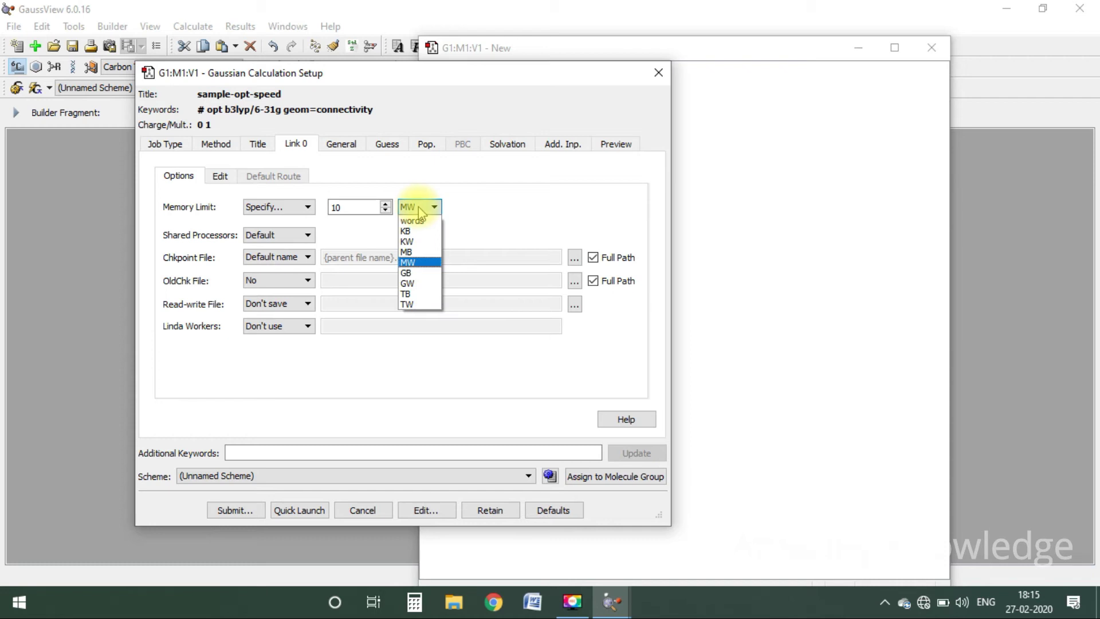
click(421, 252)
click(351, 208)
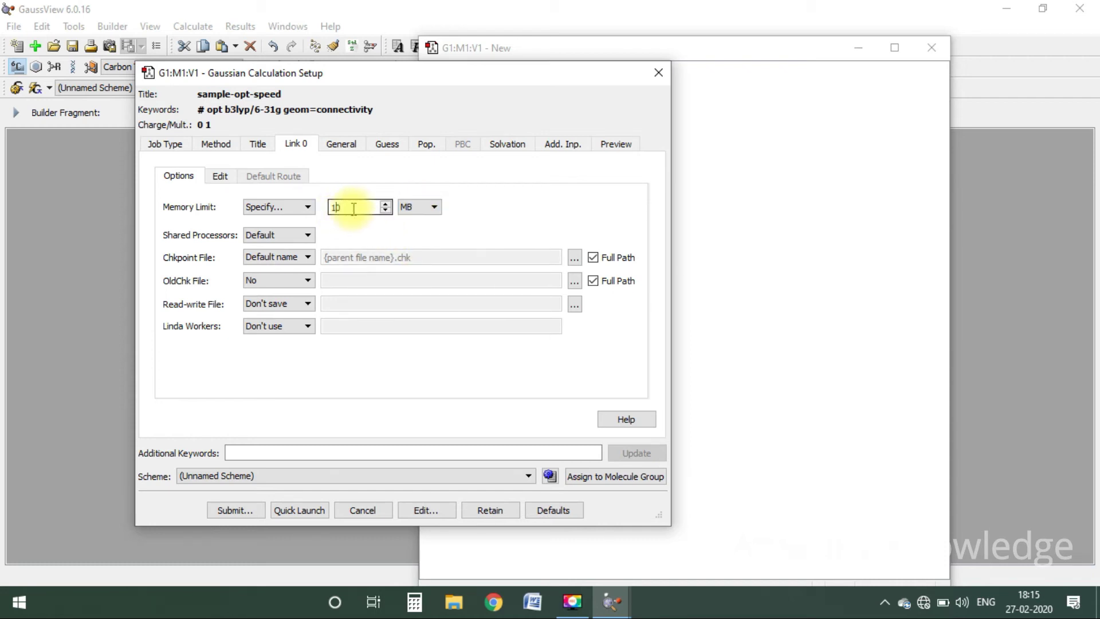
text(24)
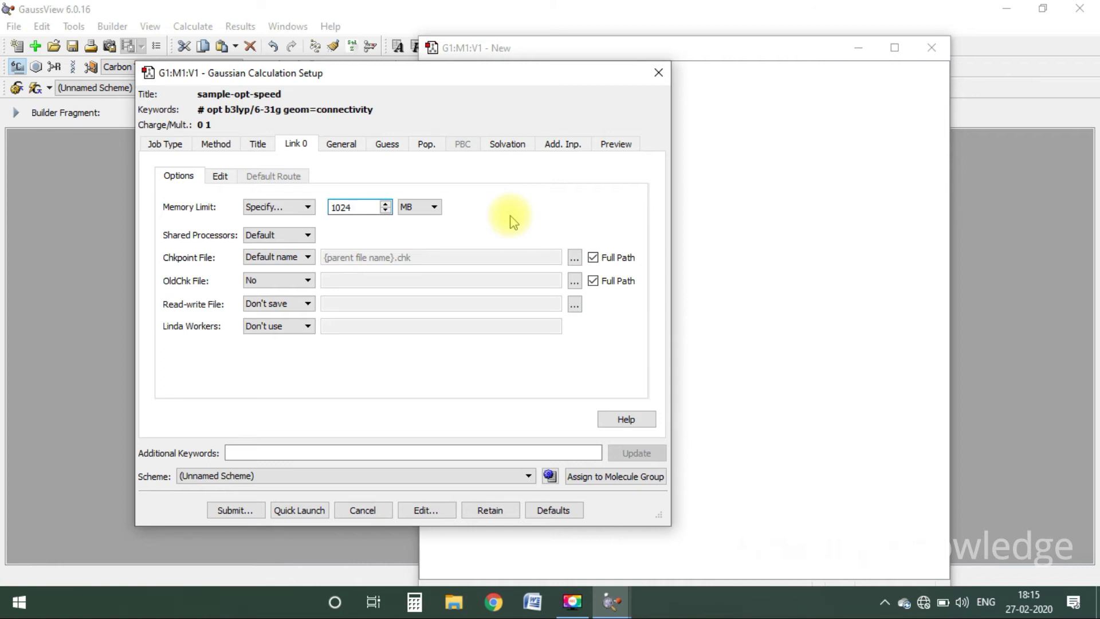
- Set 2 shared processors and a specified checkpoint file named {parent file name}.chk
click(304, 236)
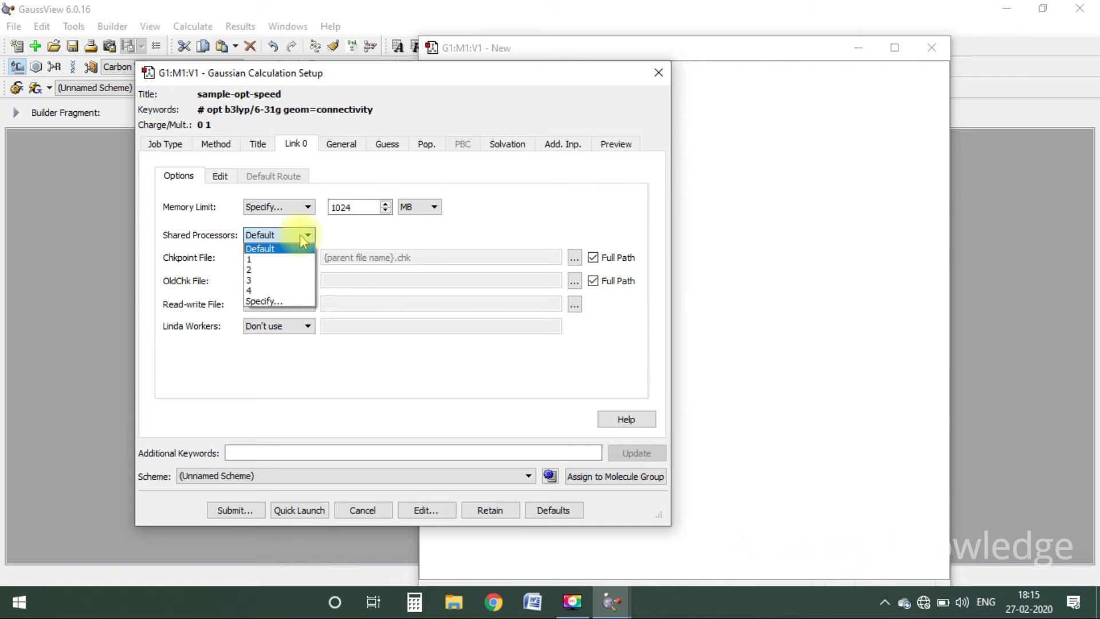
click(278, 272)
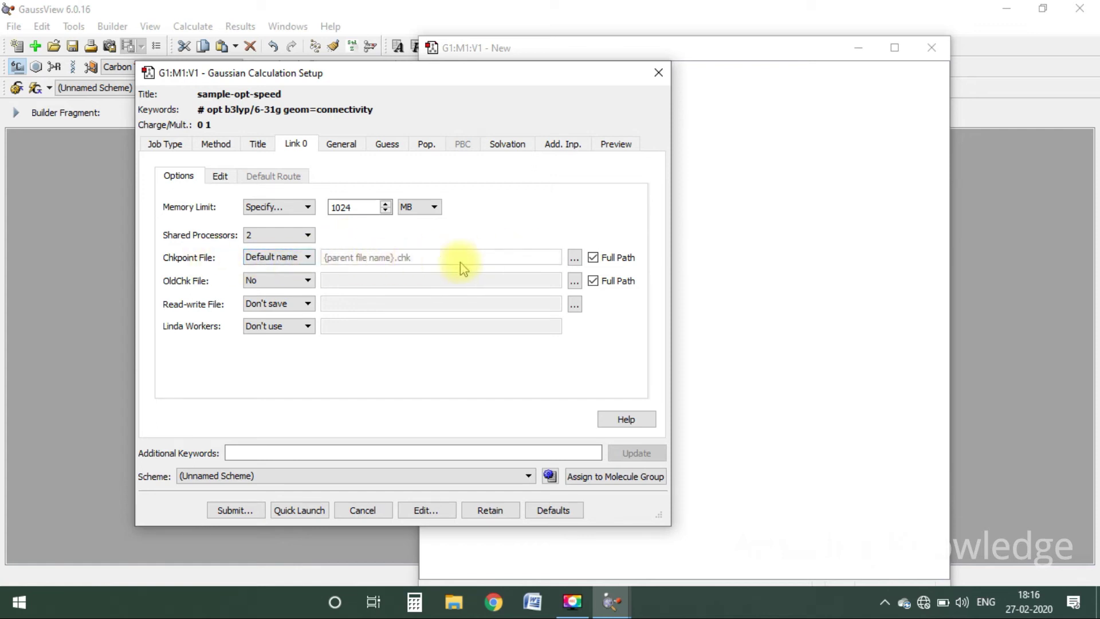
click(309, 263)
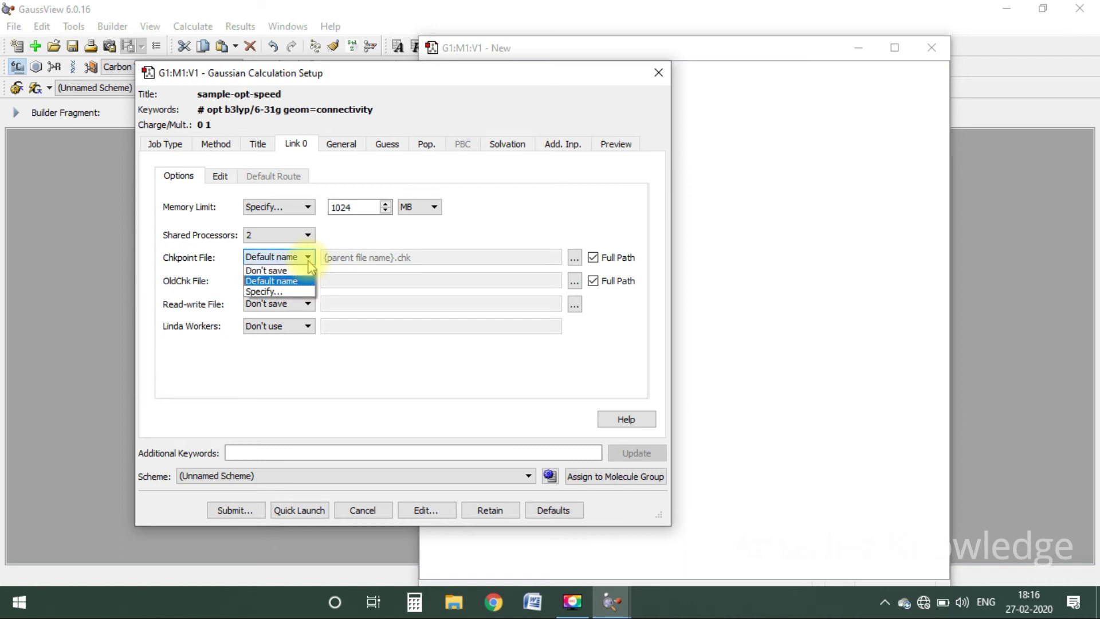
click(267, 292)
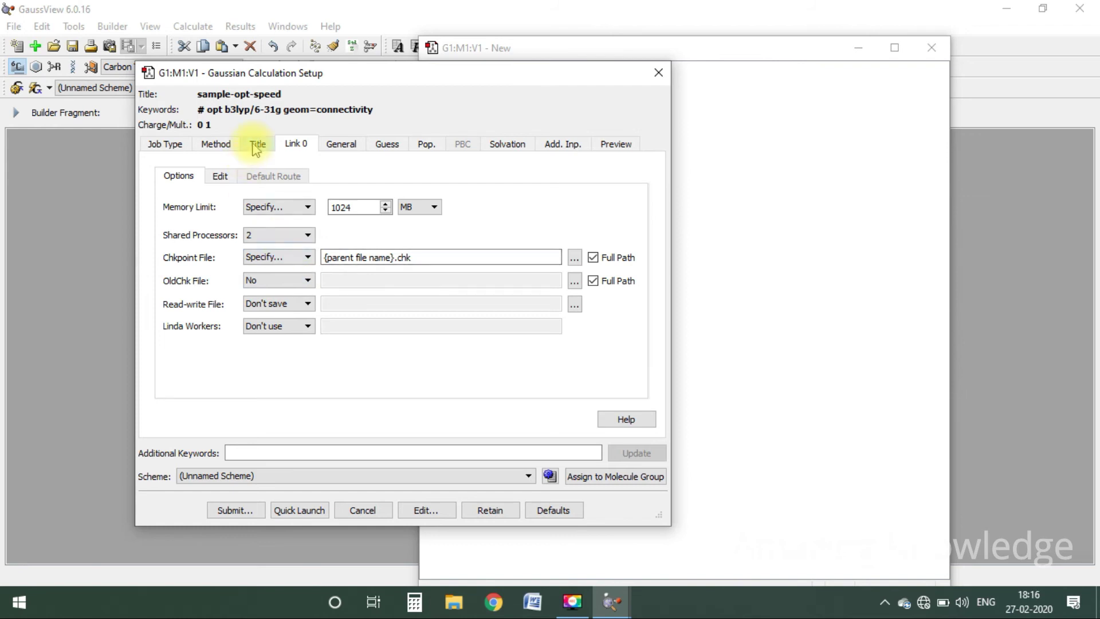
click(326, 257)
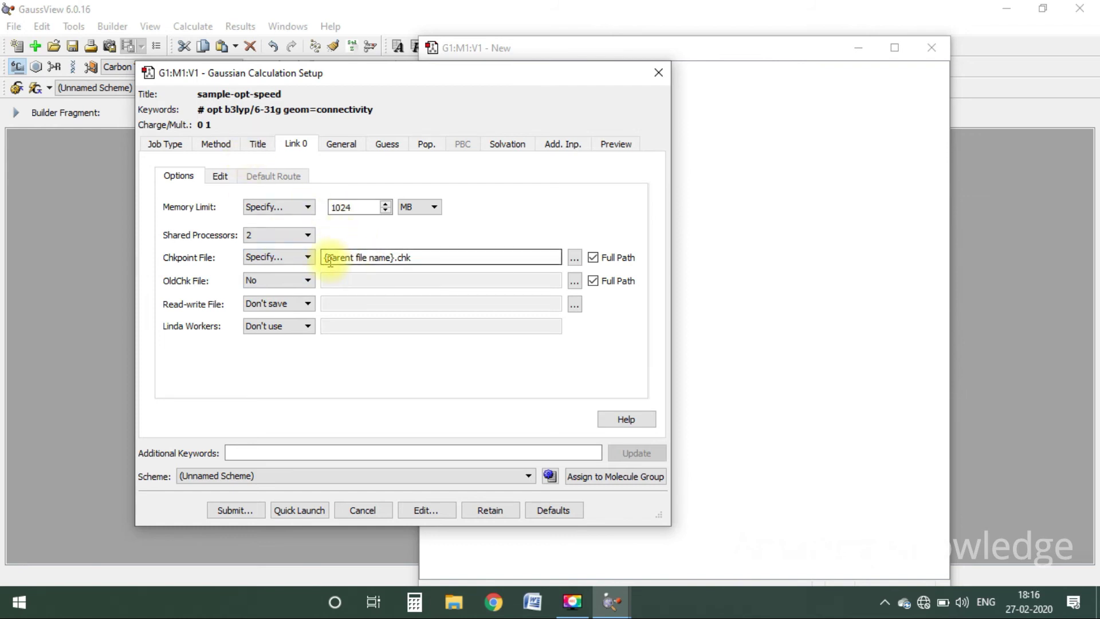
click(575, 262)
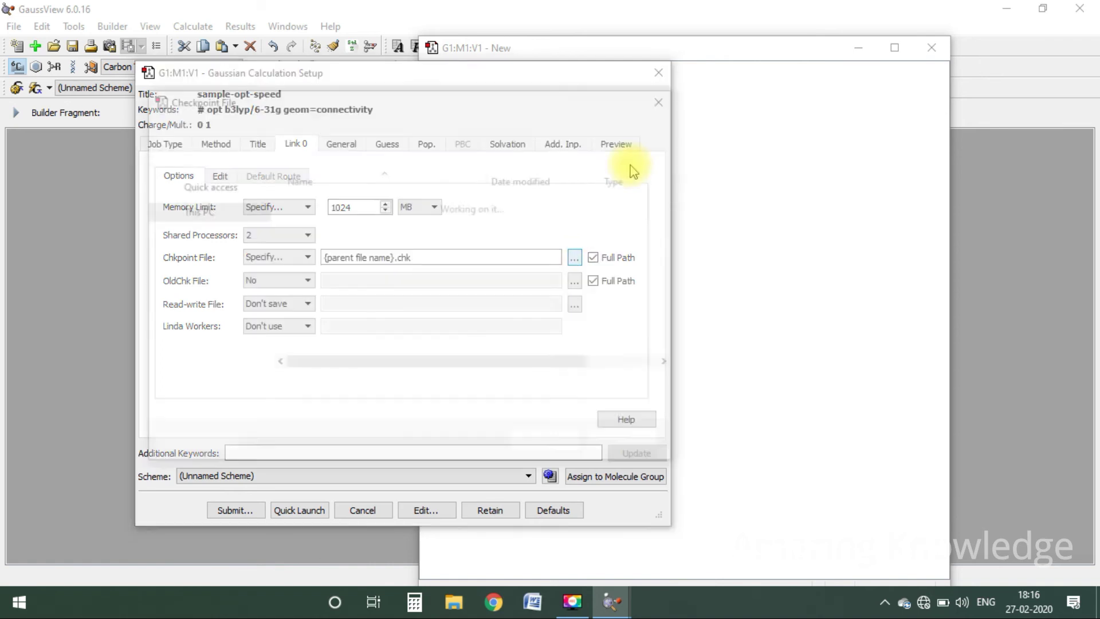
click(664, 99)
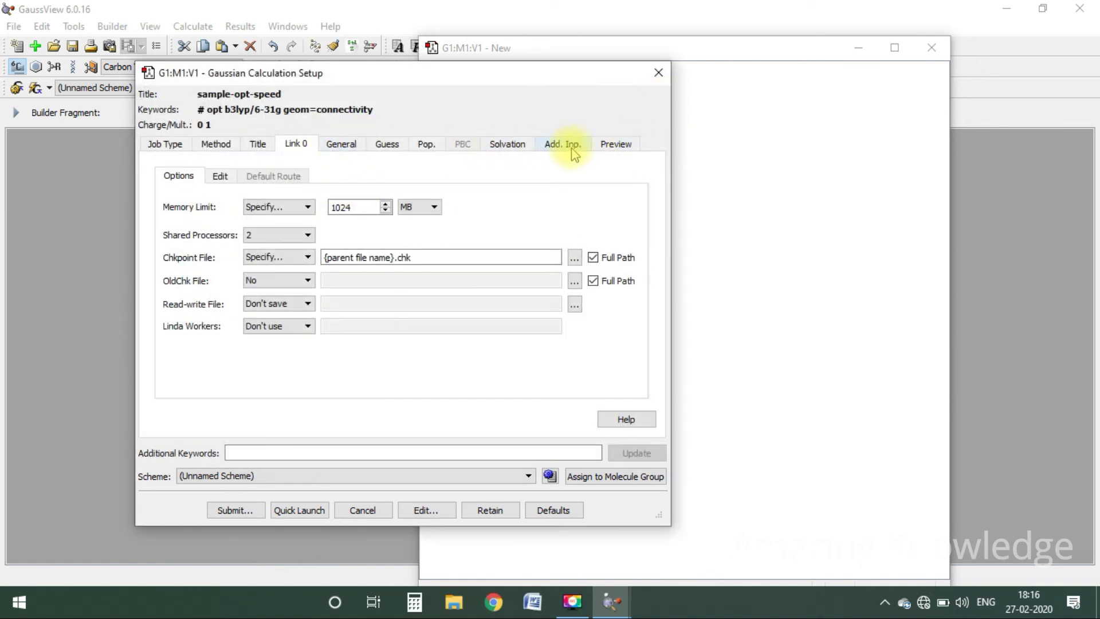
- Preview the generated input file, which begins with %nprocshared=2 and %mem=1024MB
click(615, 143)
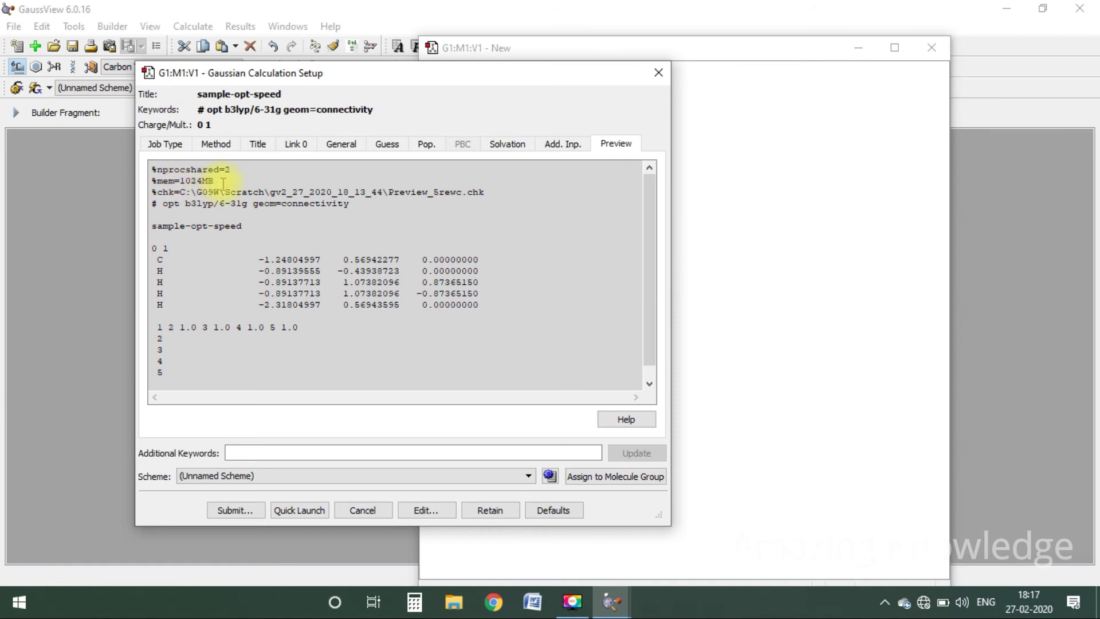
- Submit the job and save the input as sample-speed.gjf in the DFT Files folder
click(238, 512)
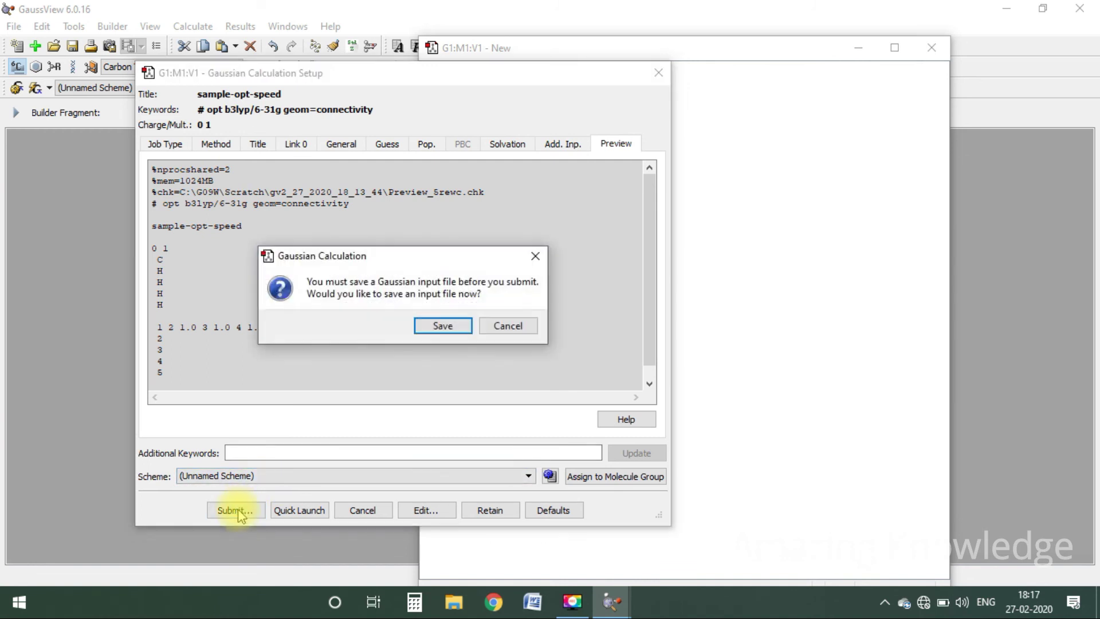
click(434, 327)
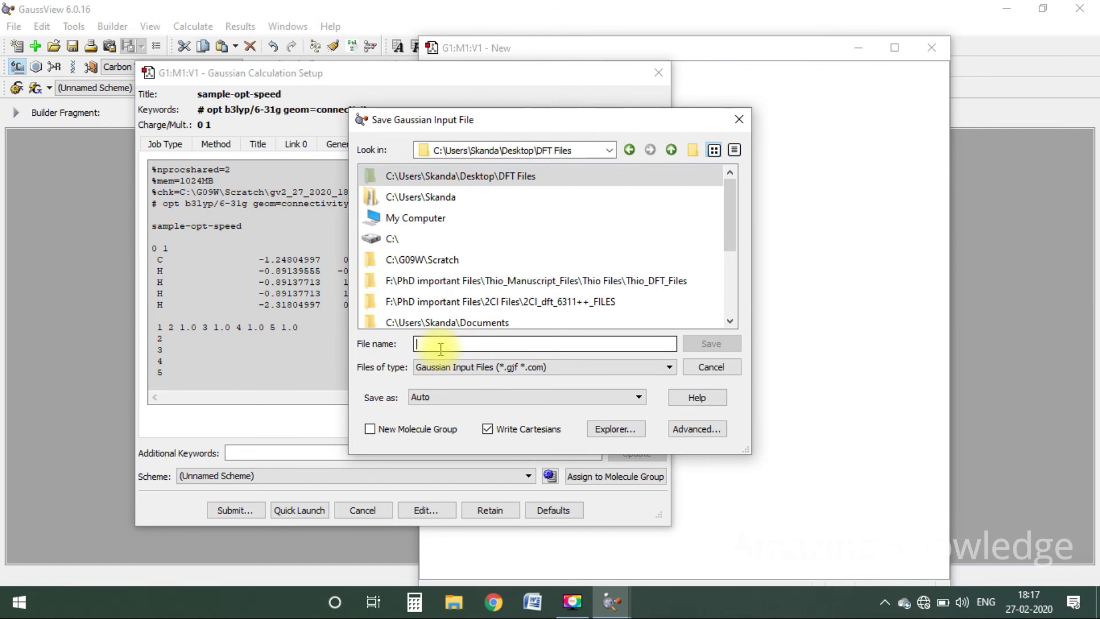
text(sample-)
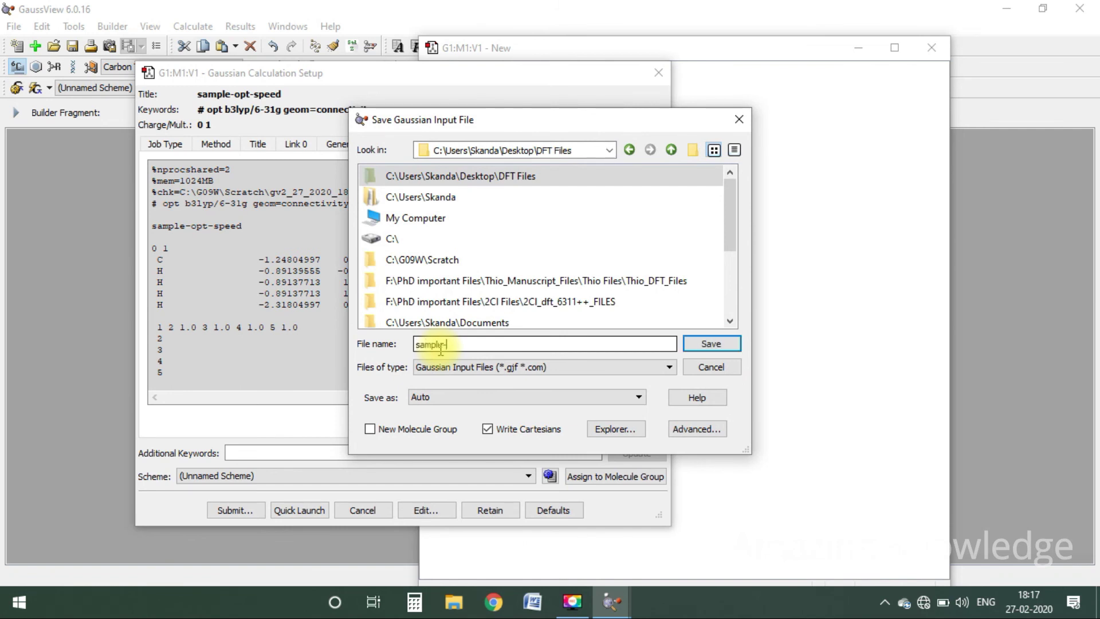
text(spped)
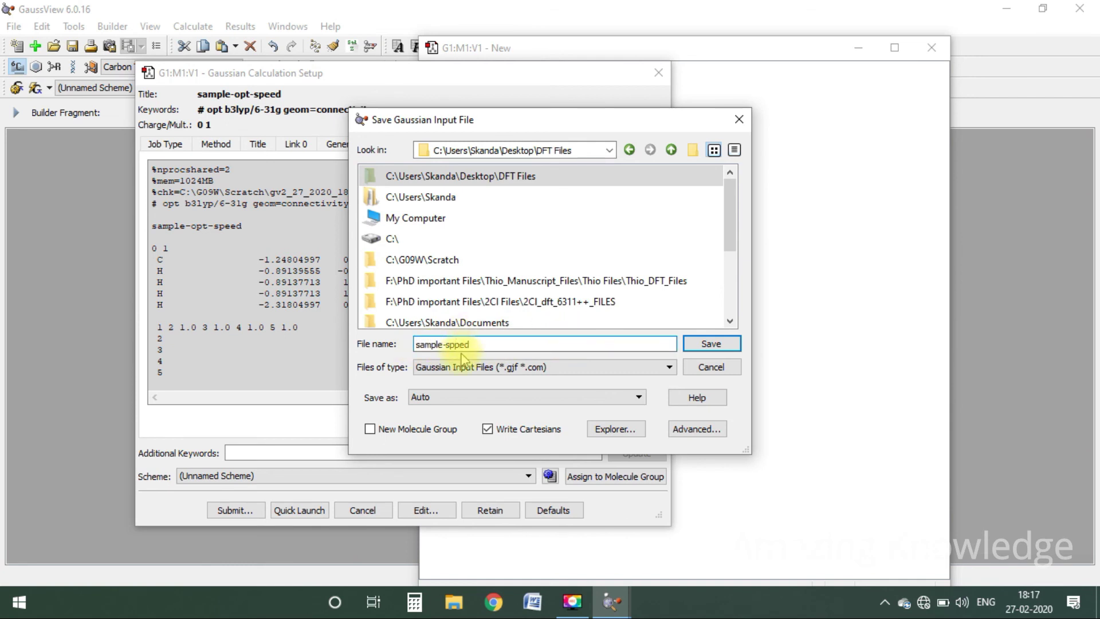
key(BackSpace)
key(BackSpace)
key(BackSpace)
text(eed)
click(709, 344)
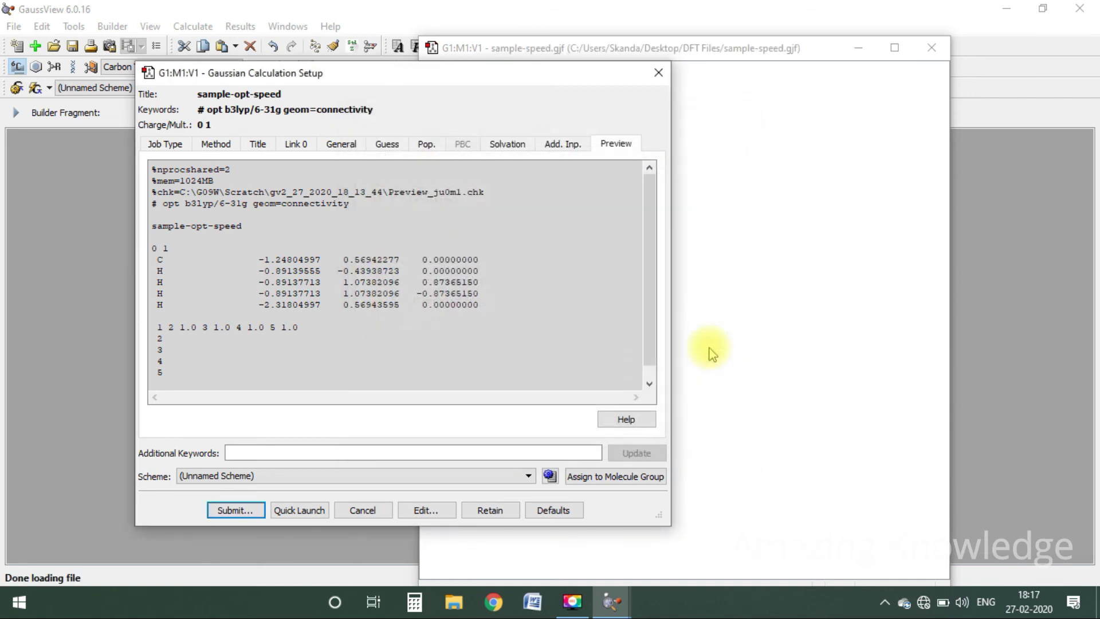
- Confirm the submission so Gaussian 09 runs the methane optimization to normal termination
click(494, 352)
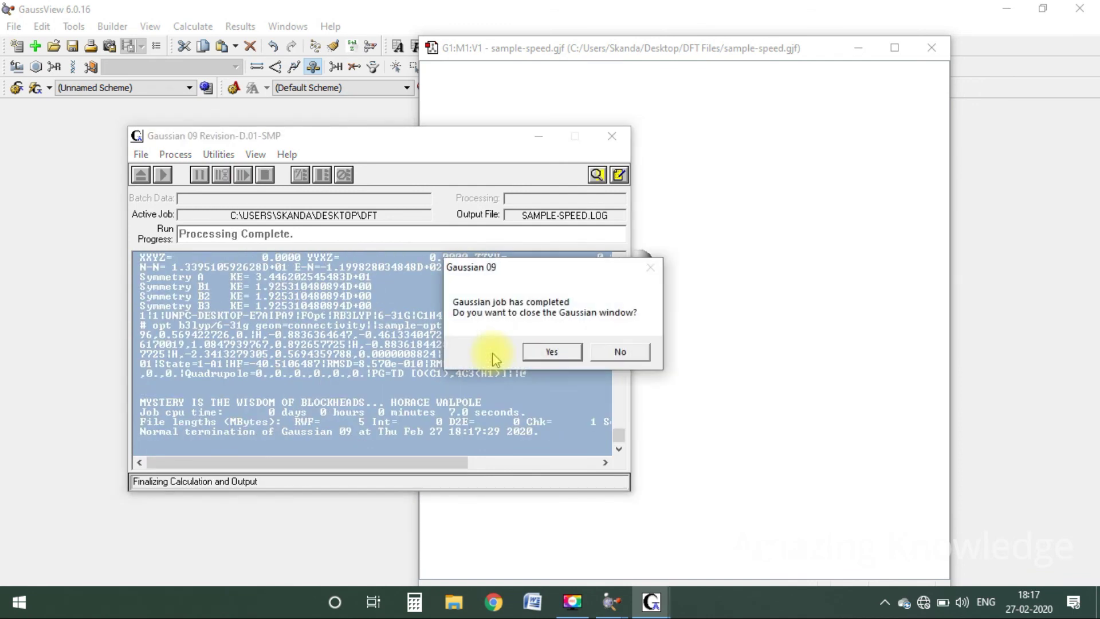
- Close Gaussian and open only sample-speed.log, leaving the .chk file unchecked
click(556, 356)
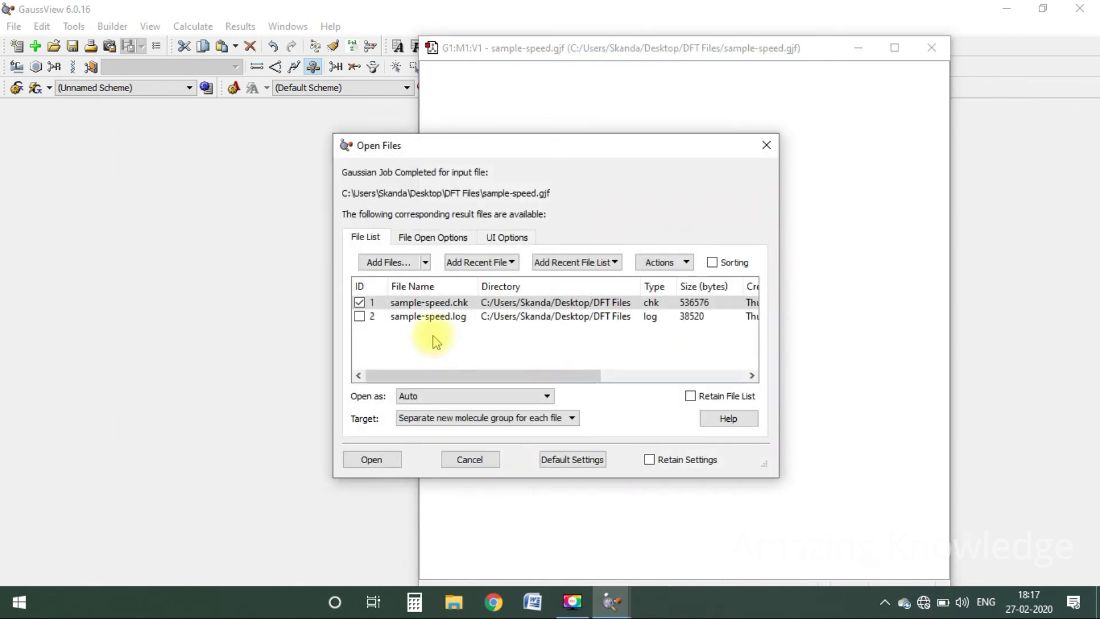
click(359, 302)
click(359, 316)
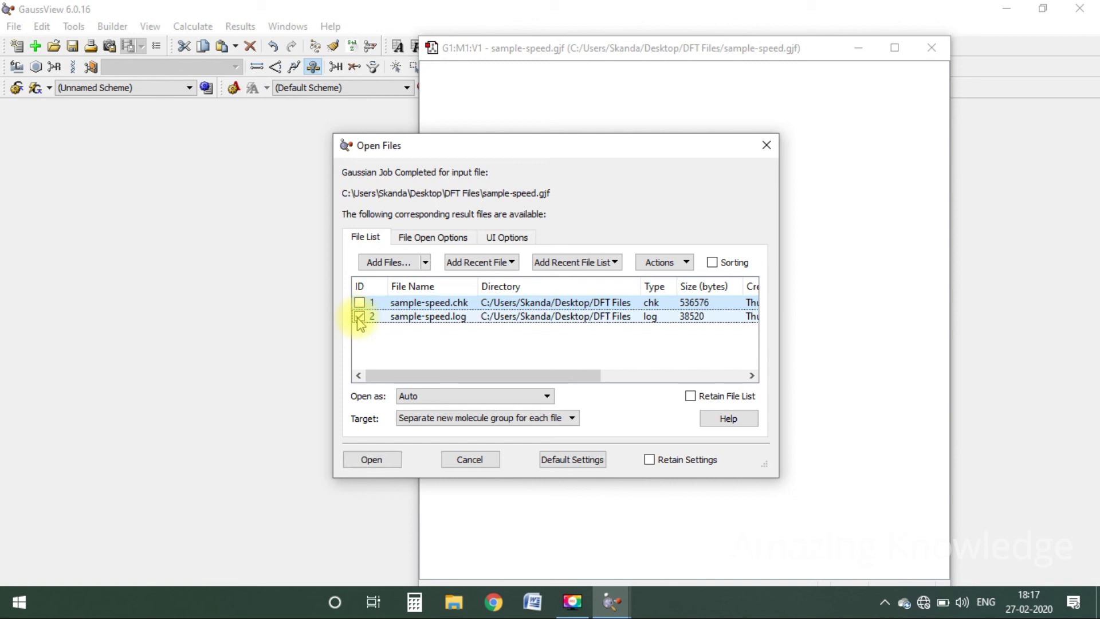
click(371, 459)
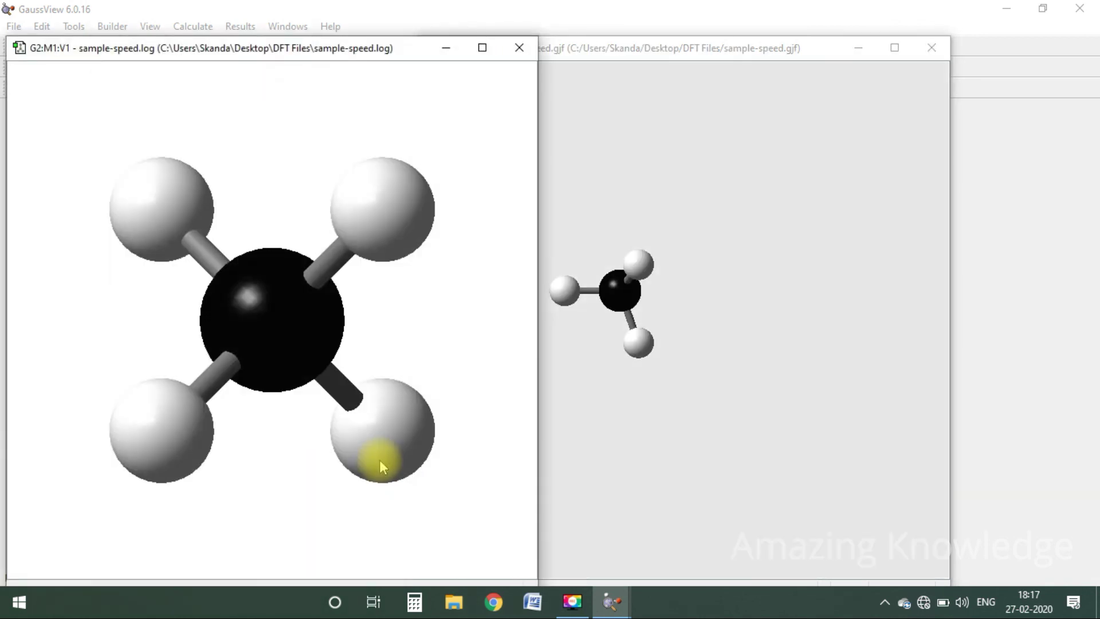